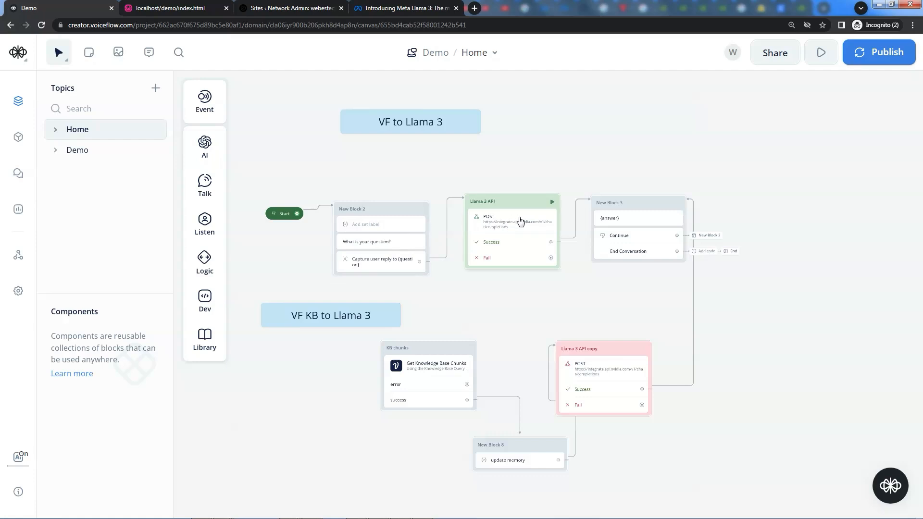
# - Examine the Llama 3 API block's request headers, raw body with its model and question variable, and response capture
pyautogui.click(520, 221)
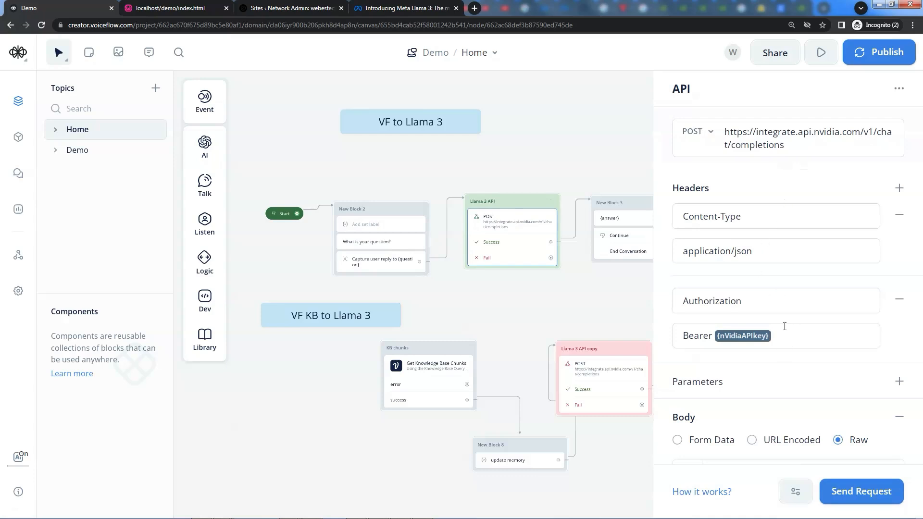
pyautogui.scroll(-5, 797, 379)
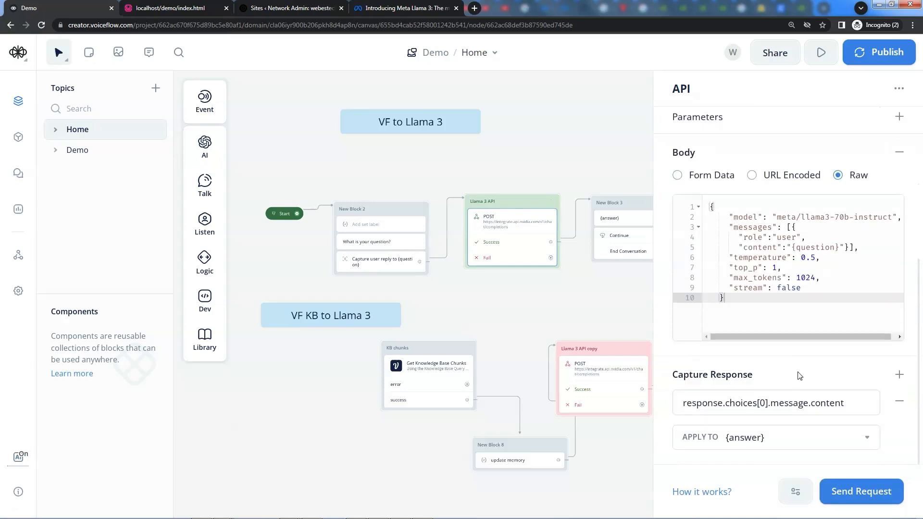
pyautogui.moveTo(780, 216); pyautogui.dragTo(889, 216)
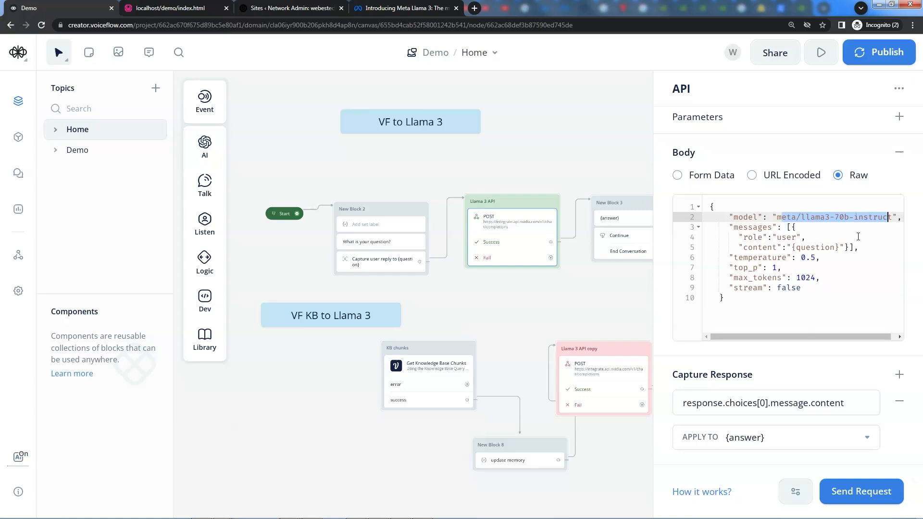
pyautogui.click(795, 248)
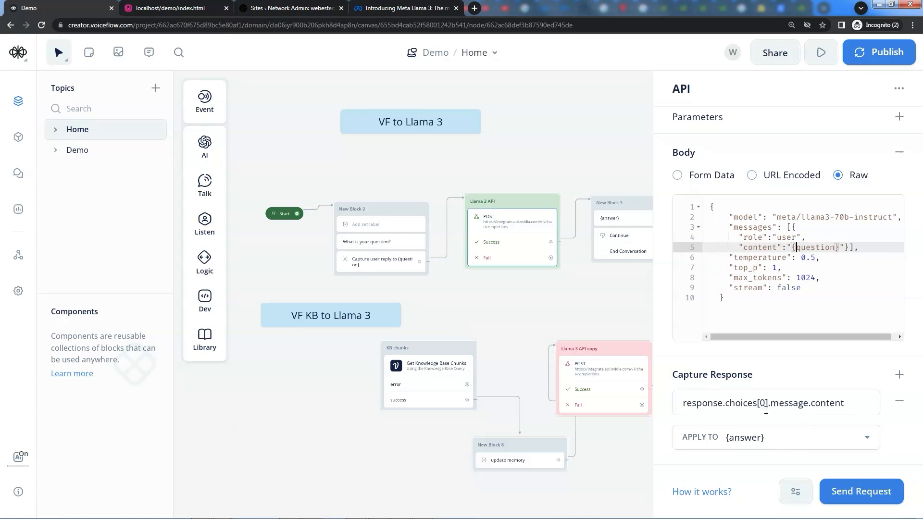
# - Test the flow from New Block 2 with "Who is the 1st president of the US?", end the conversation and return to the designer
pyautogui.click(421, 212)
pyautogui.write('who is the 1s')
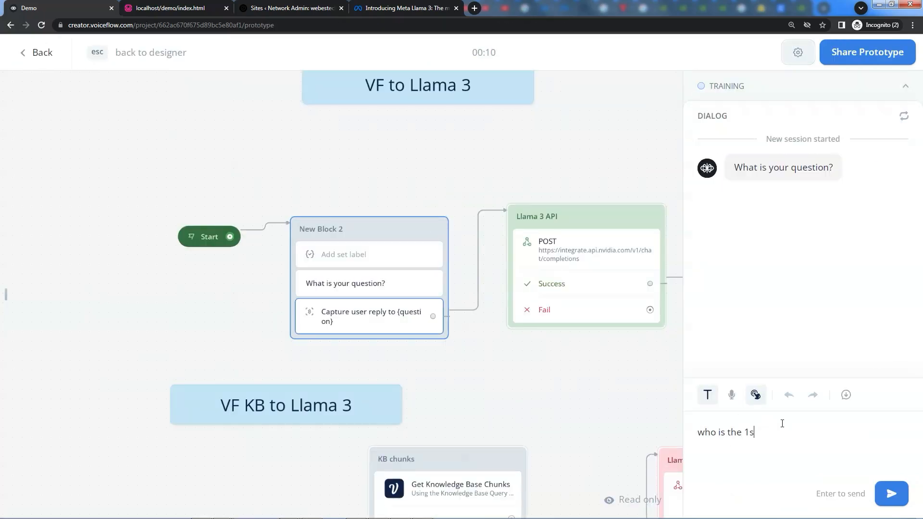
pyautogui.write('t president of the US?')
pyautogui.press('Return')
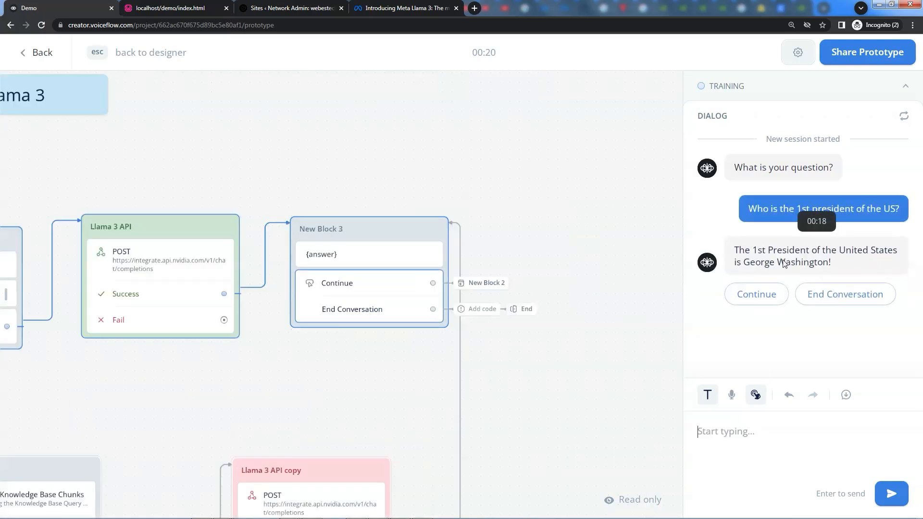
pyautogui.click(854, 301)
pyautogui.click(142, 54)
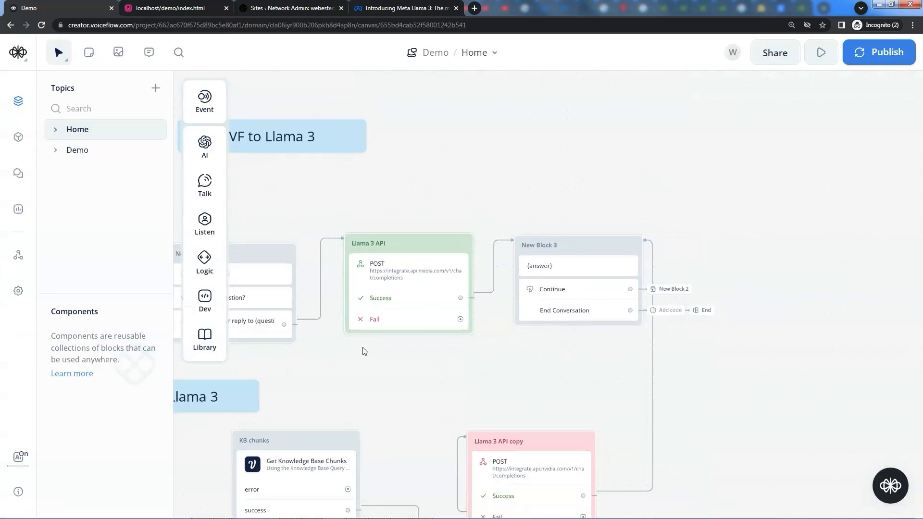
# - Review New Block 2's set, text and capture steps and reroute its question capture output to the KB chunks block
pyautogui.scroll(-1, 362, 348)
pyautogui.moveTo(363, 349); pyautogui.dragTo(580, 270)
pyautogui.moveTo(631, 303); pyautogui.dragTo(524, 297)
pyautogui.scroll(-2, 578, 324)
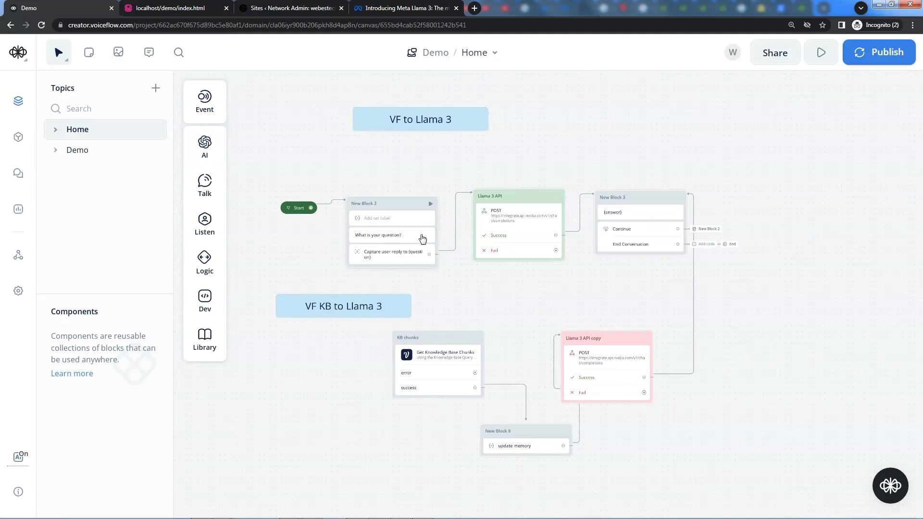
pyautogui.click(411, 221)
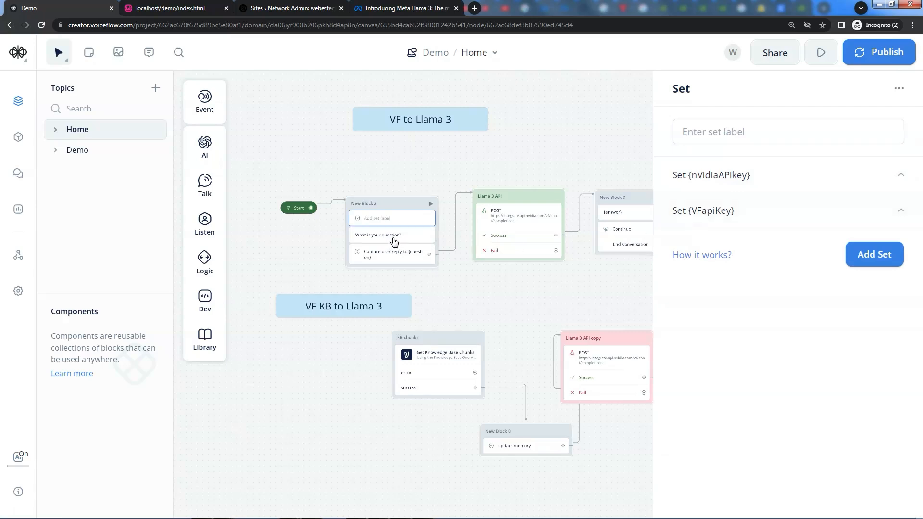
pyautogui.click(394, 240)
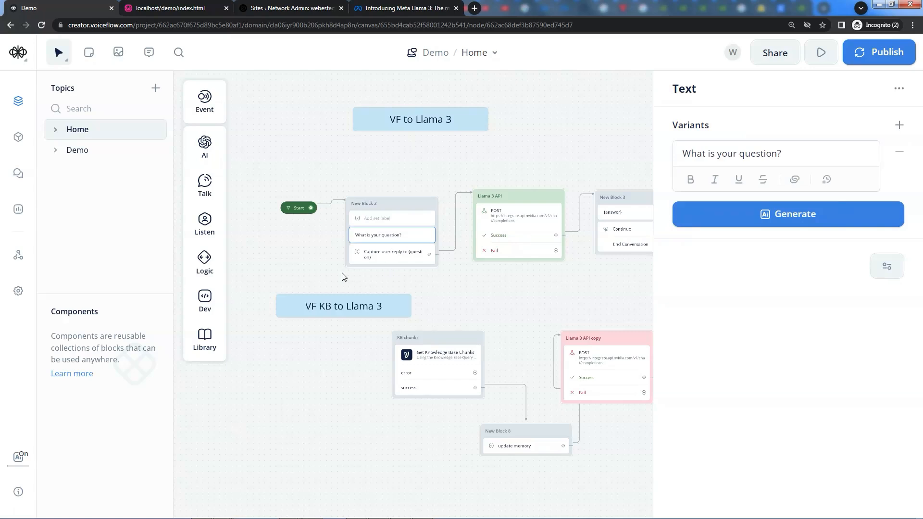
pyautogui.click(423, 254)
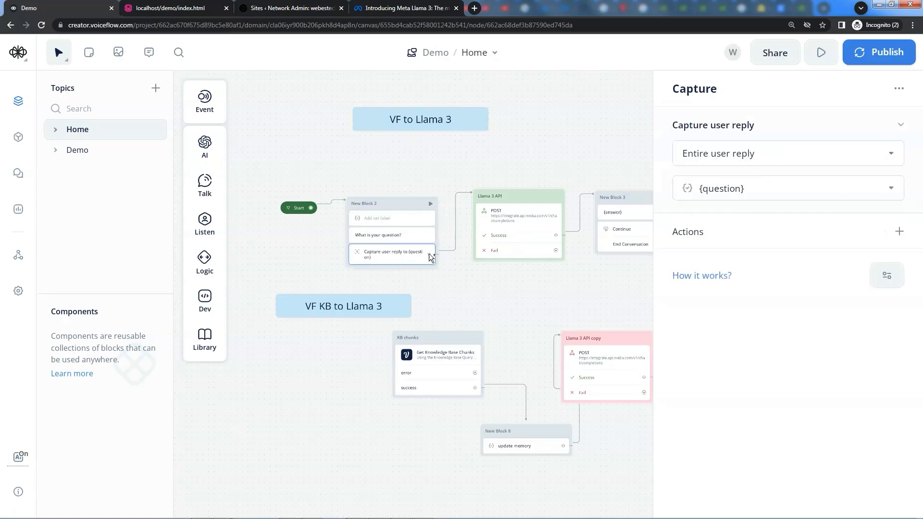
pyautogui.moveTo(430, 258); pyautogui.dragTo(447, 342)
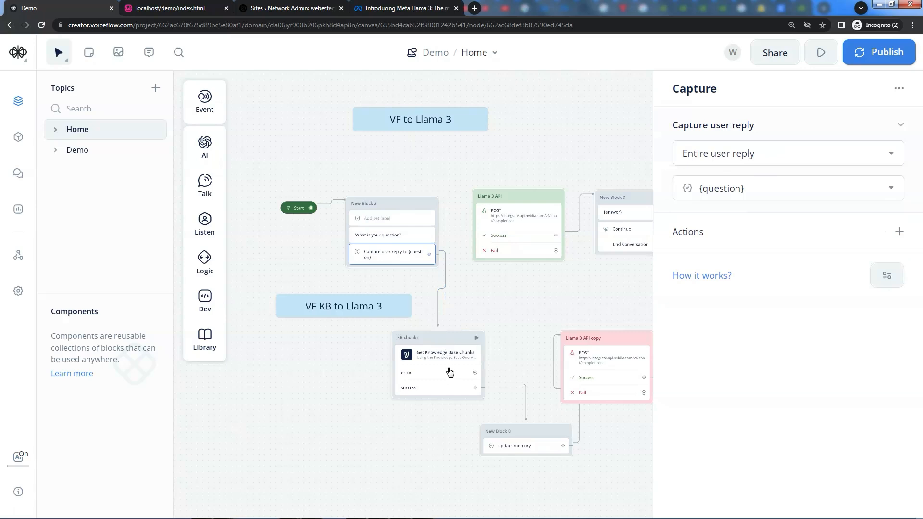
# - Examine the input and output variable mapping of the Get Knowledge Base Chunks function
pyautogui.click(445, 356)
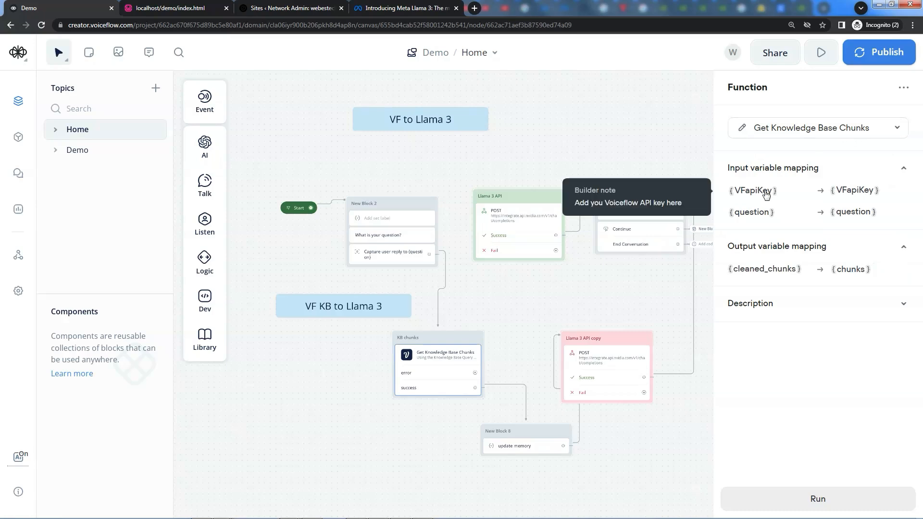
pyautogui.moveTo(843, 192)
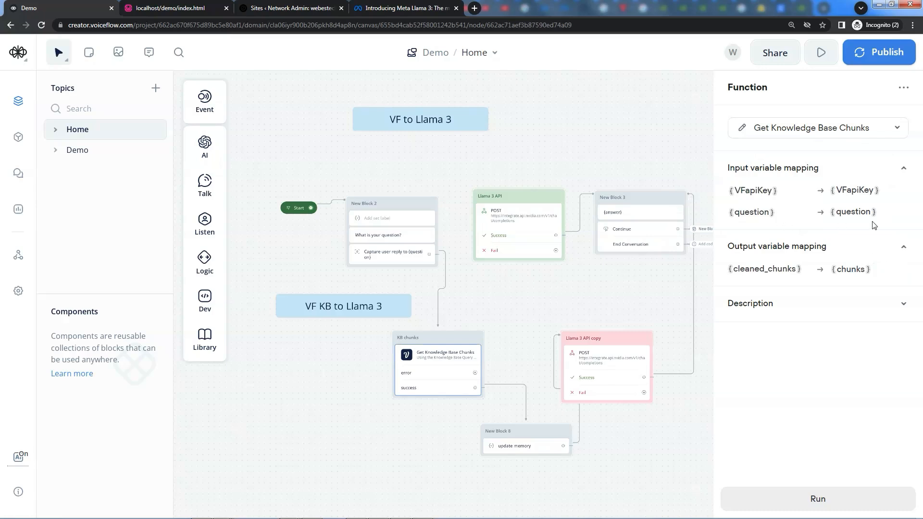
pyautogui.moveTo(774, 270)
# - Inspect the expressions for {chunks} and {vf_memory} in the update memory set step
pyautogui.click(539, 445)
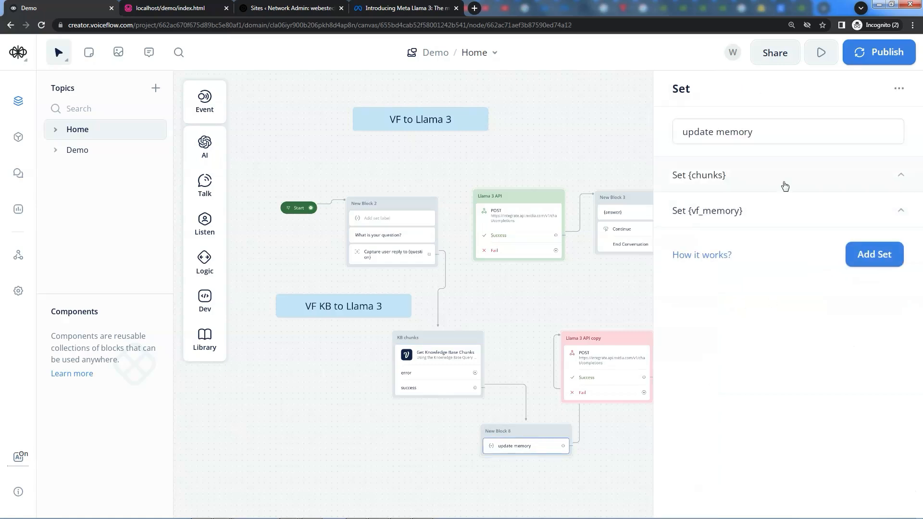
pyautogui.click(898, 179)
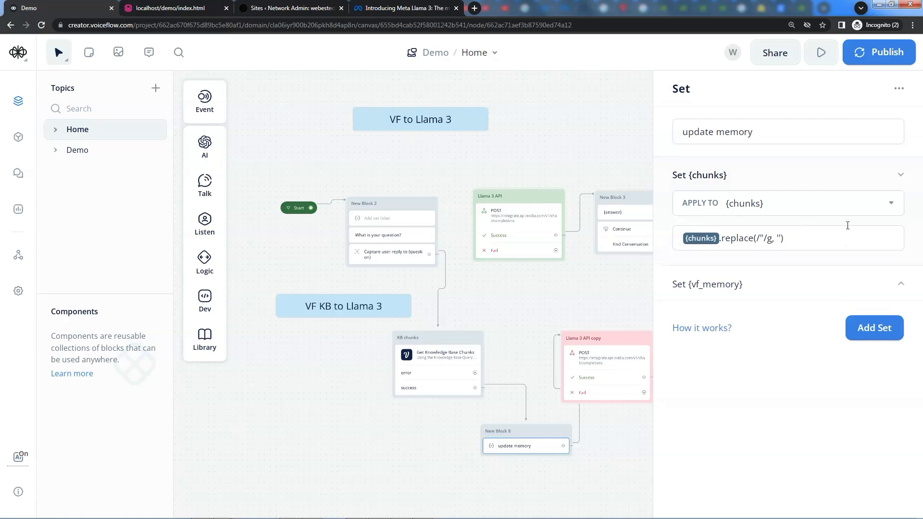
pyautogui.click(902, 177)
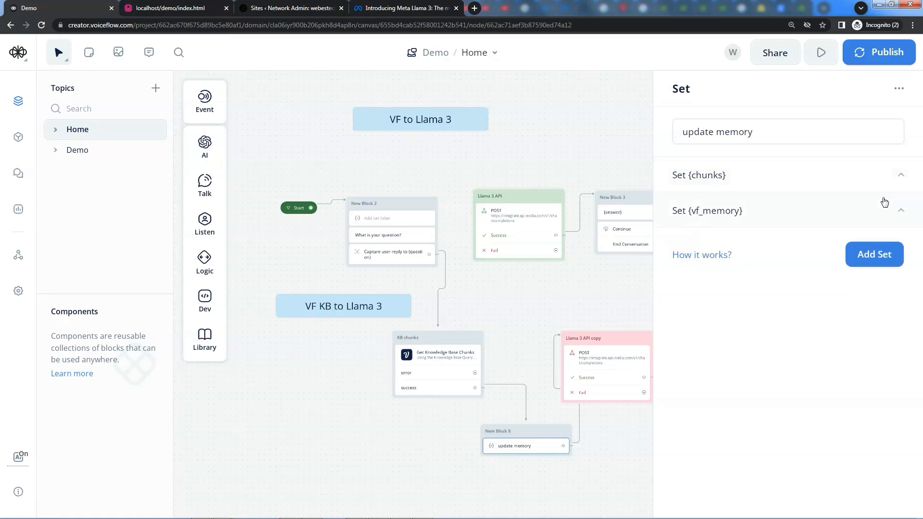
pyautogui.click(901, 210)
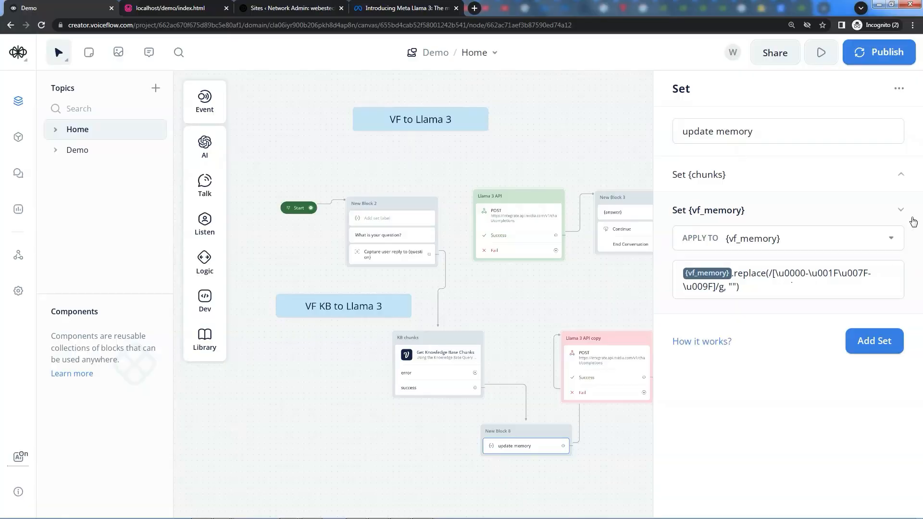
pyautogui.click(896, 215)
# - Compare the request in the Llama 3 API copy block with the raw body of the original Llama 3 API block
pyautogui.click(611, 354)
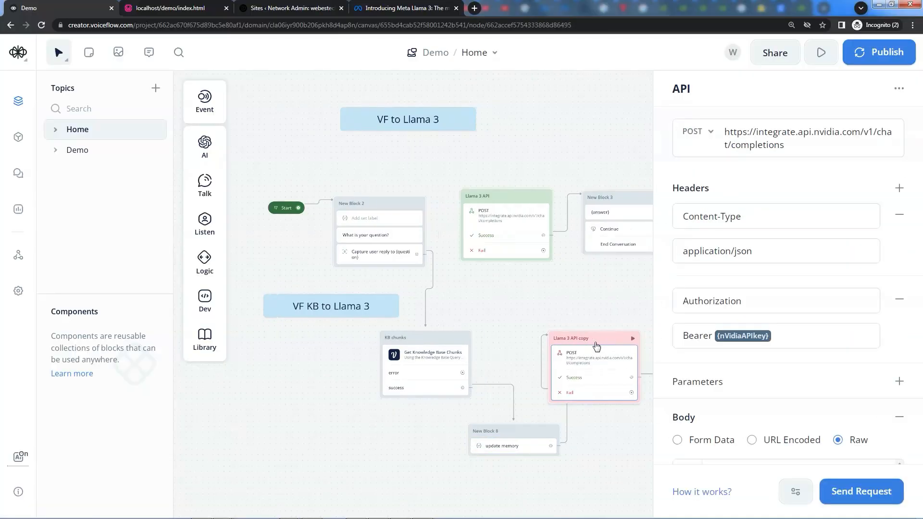
pyautogui.click(515, 206)
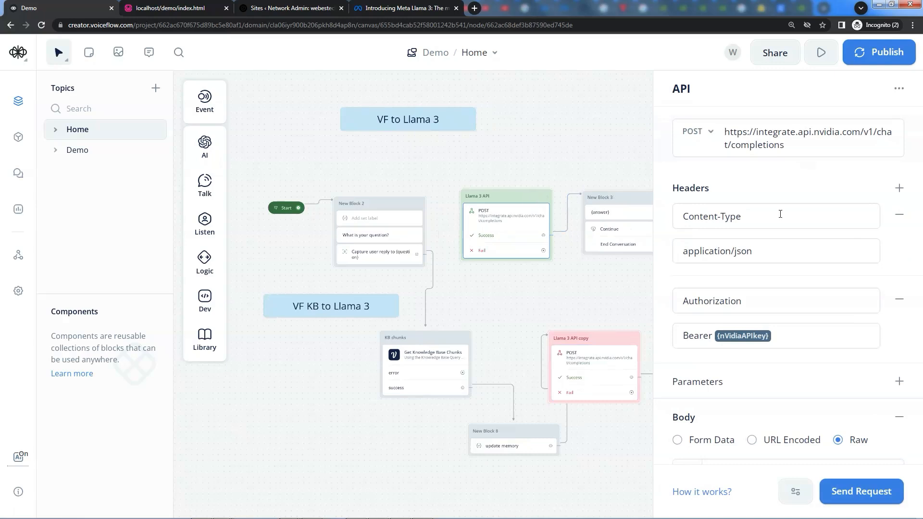
pyautogui.scroll(-5, 836, 336)
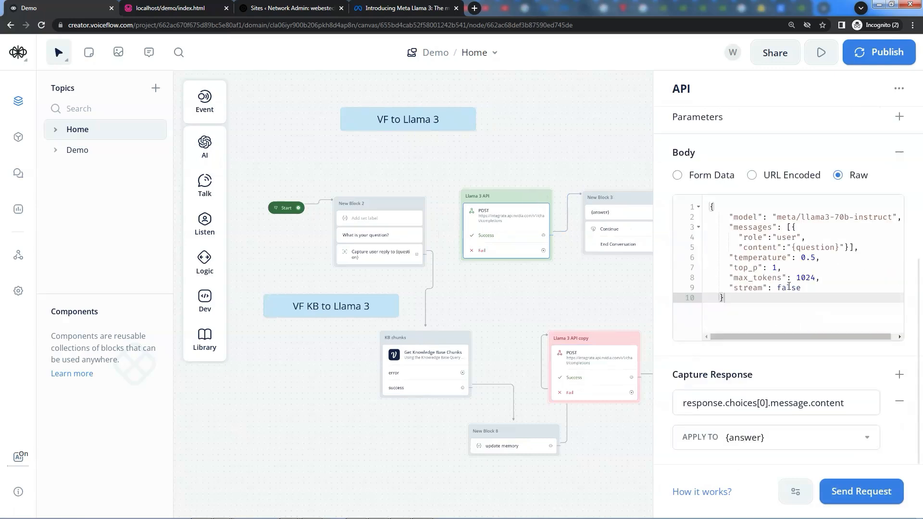
# - Examine the Llama 3 API copy's raw body, including the model, the system and user messages with their variables, and the response capture
pyautogui.click(602, 356)
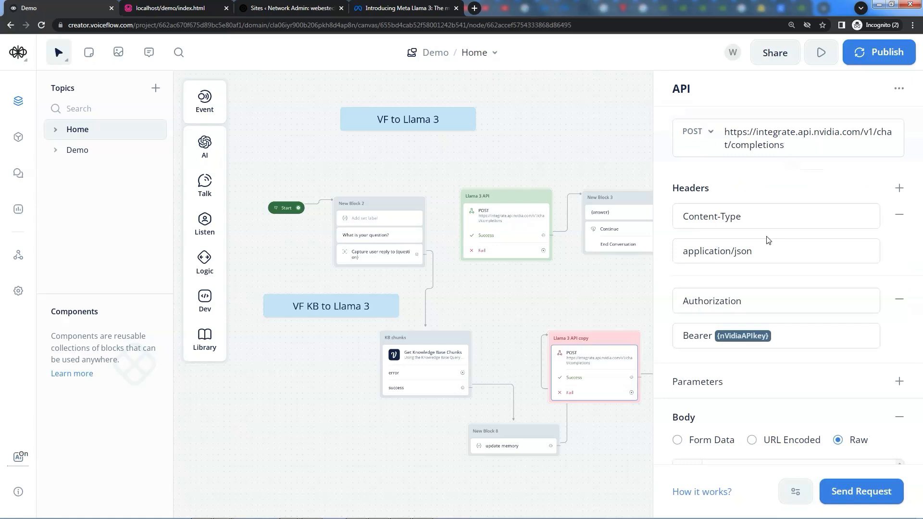
pyautogui.scroll(-4, 797, 346)
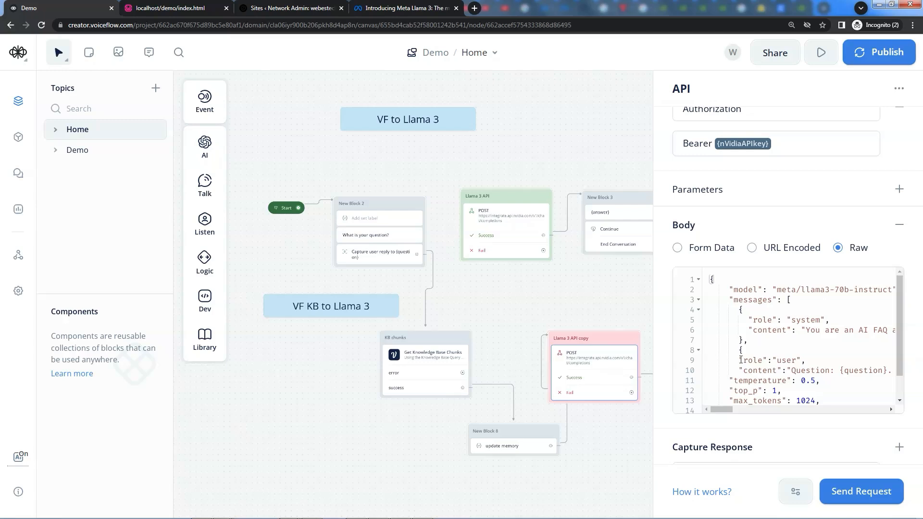
pyautogui.click(791, 290)
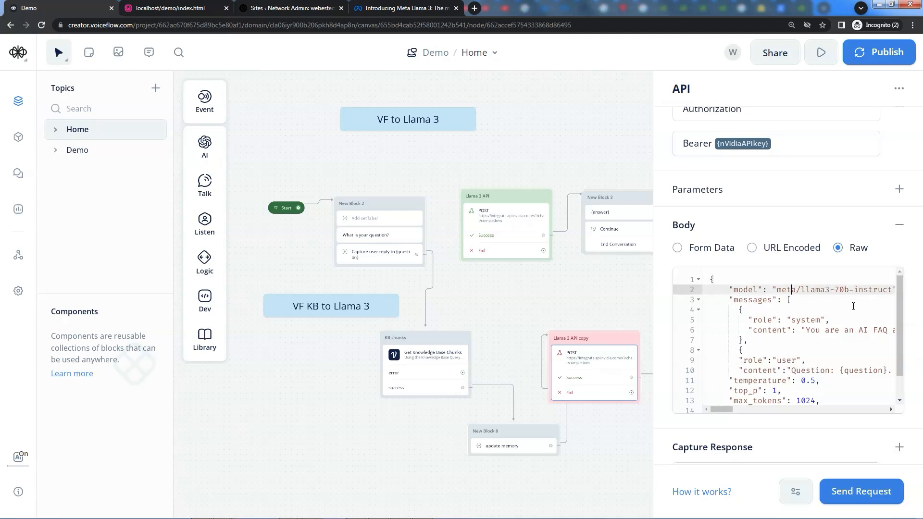
pyautogui.scroll(-1, 775, 325)
pyautogui.click(767, 291)
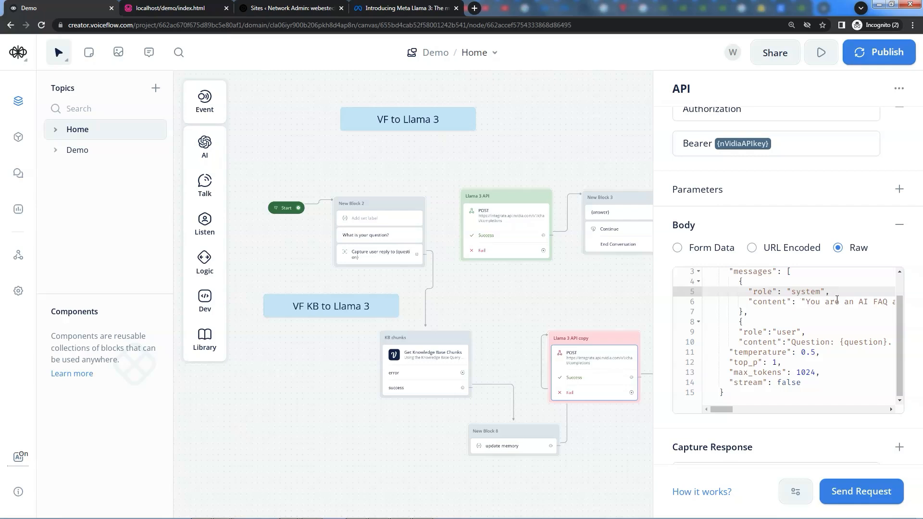
pyautogui.click(831, 306)
pyautogui.moveTo(729, 412)
pyautogui.mouseDown()
pyautogui.moveTo(887, 409)
pyautogui.moveTo(727, 409)
pyautogui.mouseUp()
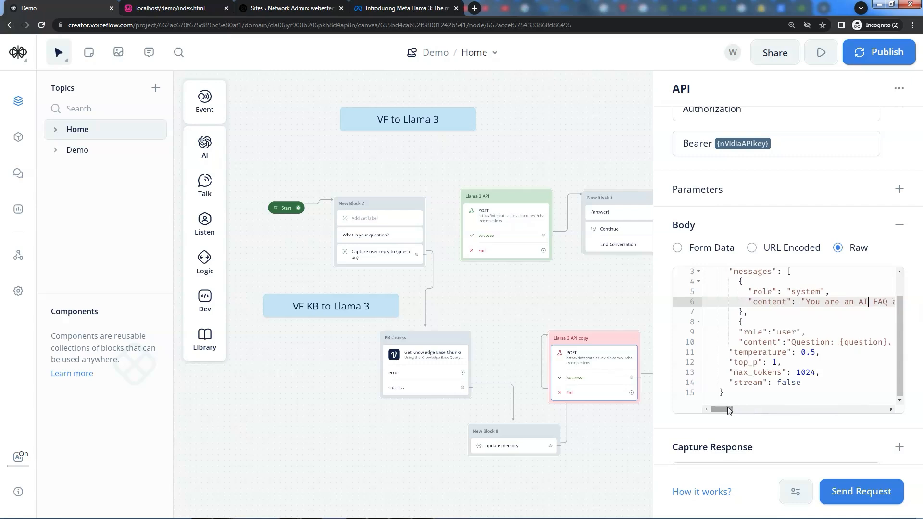
pyautogui.click(781, 331)
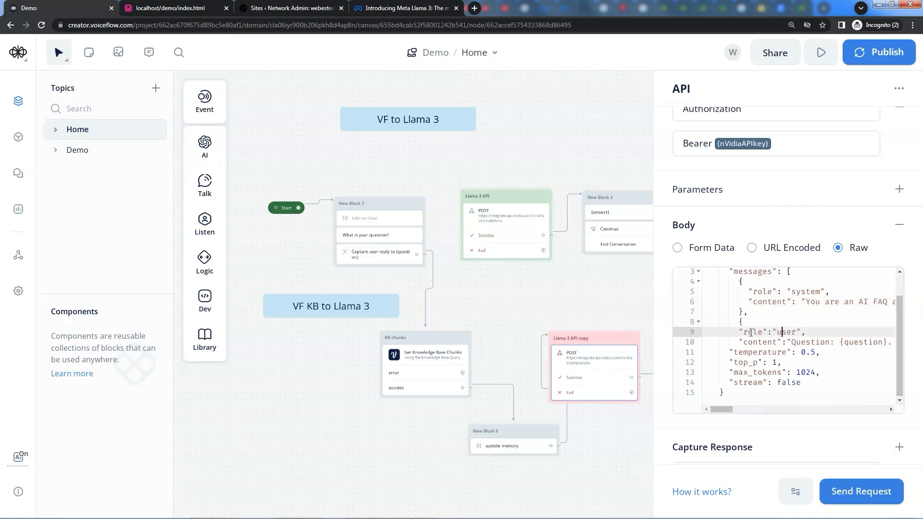
pyautogui.click(759, 342)
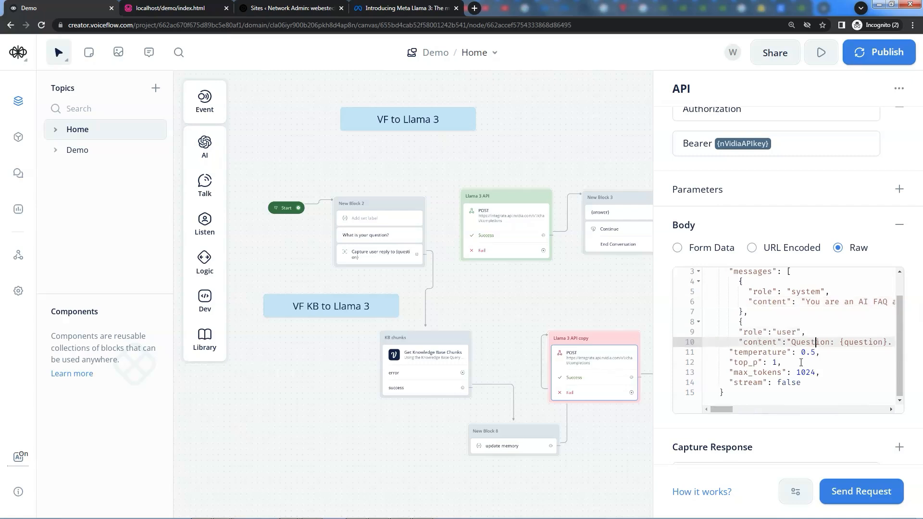
pyautogui.moveTo(721, 409); pyautogui.dragTo(775, 412)
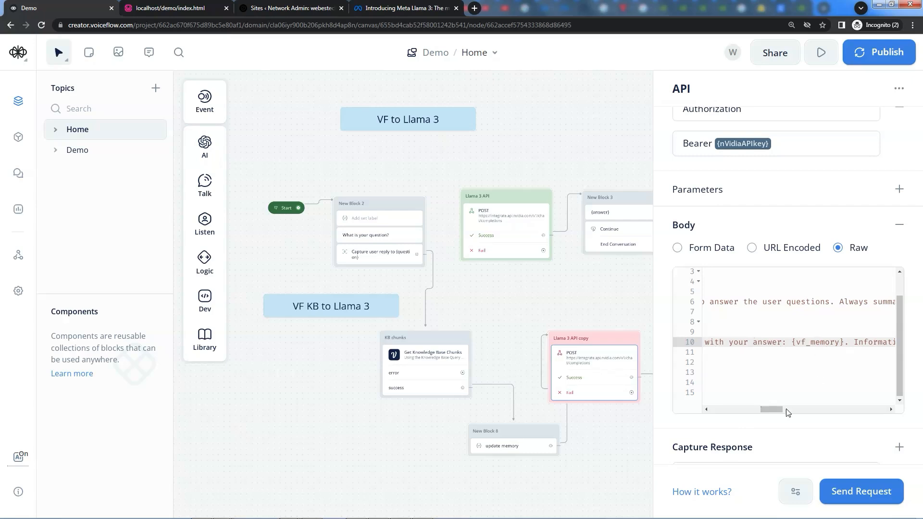
pyautogui.hscroll(5, 798, 343)
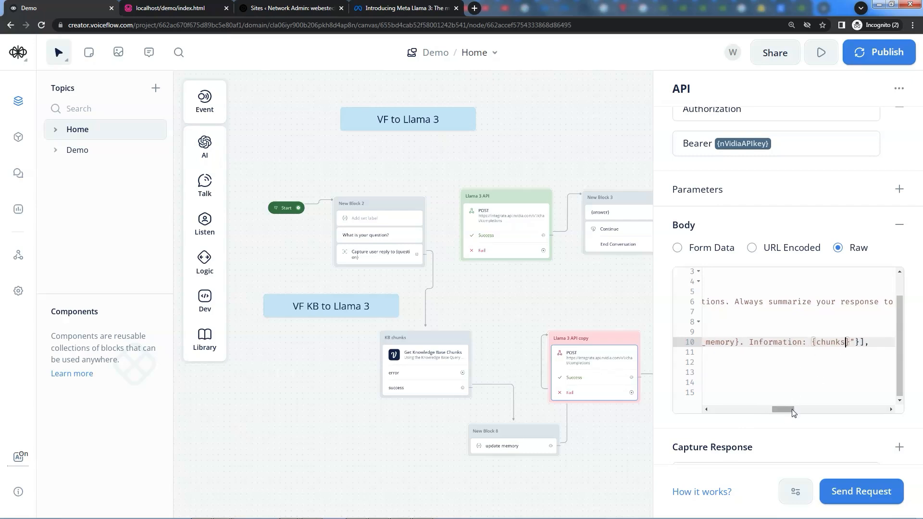
pyautogui.hscroll(-10, 793, 413)
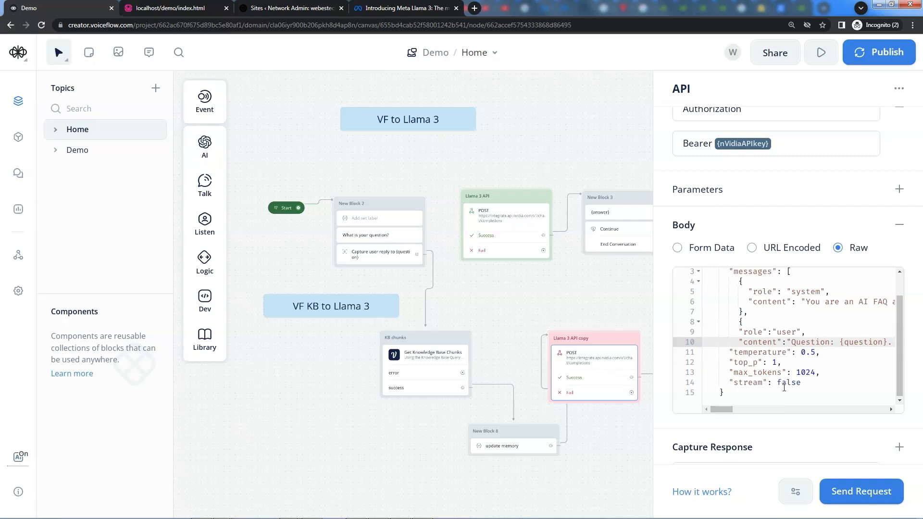
pyautogui.scroll(-2, 753, 426)
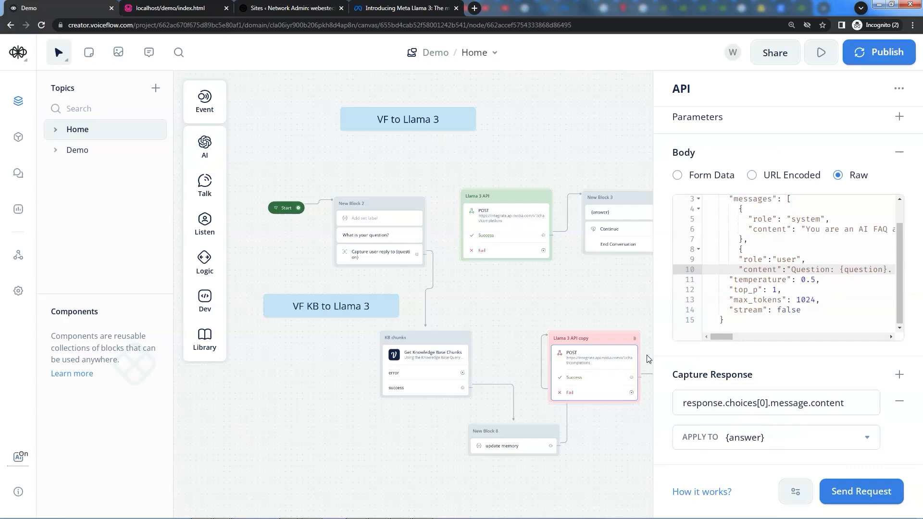
# - Check New Block 3's {answer} text and the actions of its Continue and End Conversation buttons
pyautogui.click(612, 214)
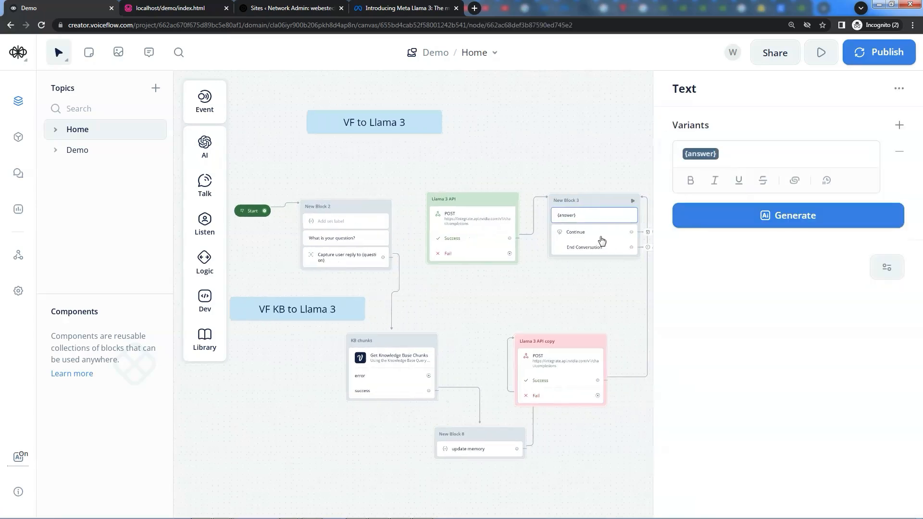
pyautogui.click(601, 240)
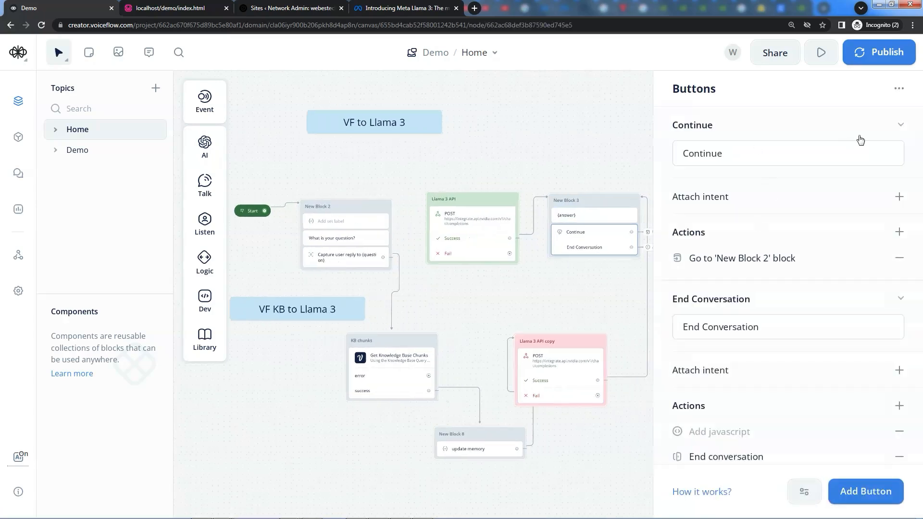
pyautogui.click(898, 126)
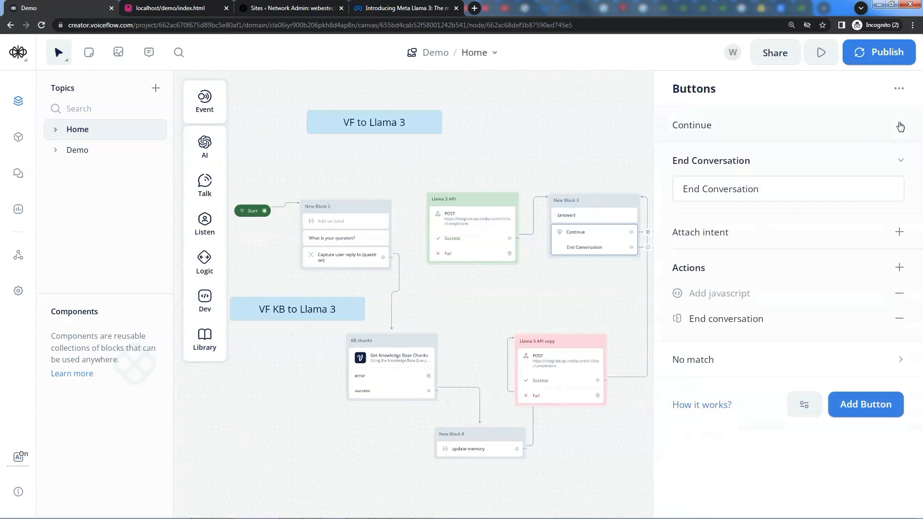
# - Close the button settings and check the input and output variable mapping of the Get Knowledge Base Chunks function
pyautogui.click(900, 162)
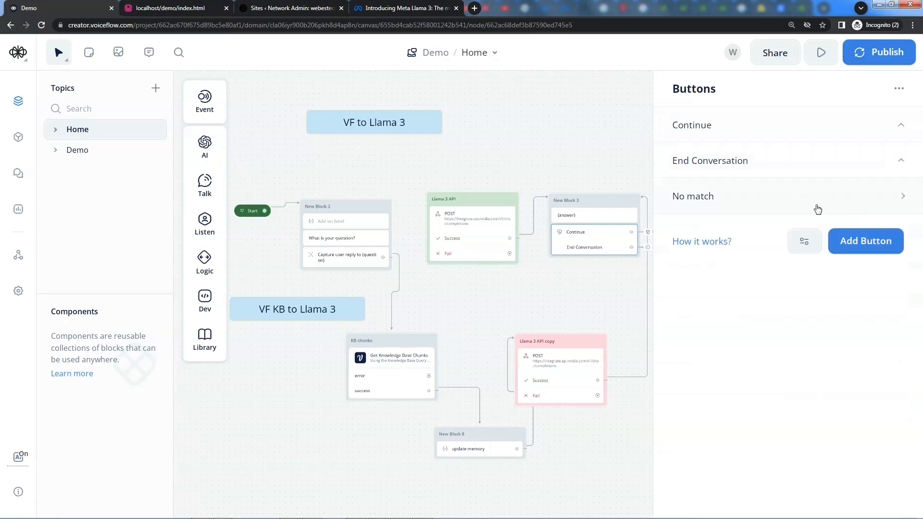
pyautogui.click(580, 283)
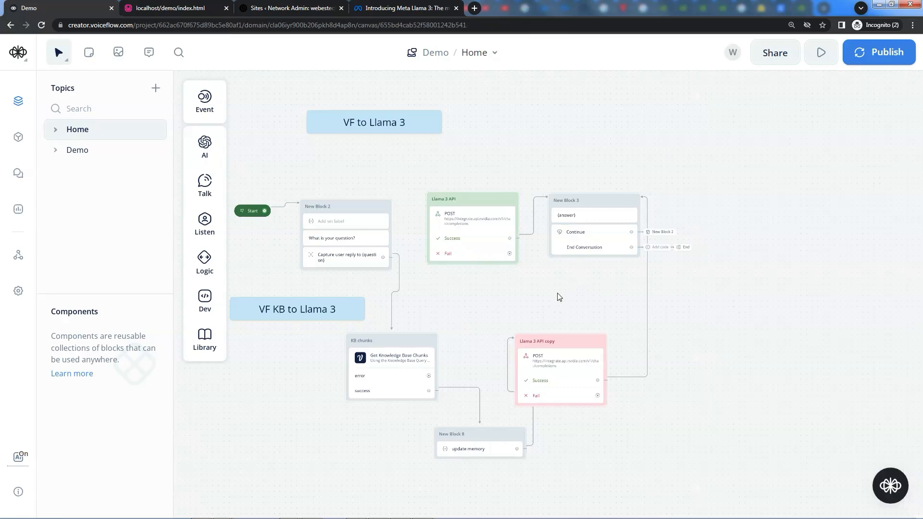
pyautogui.moveTo(480, 315); pyautogui.dragTo(549, 298)
pyautogui.click(468, 342)
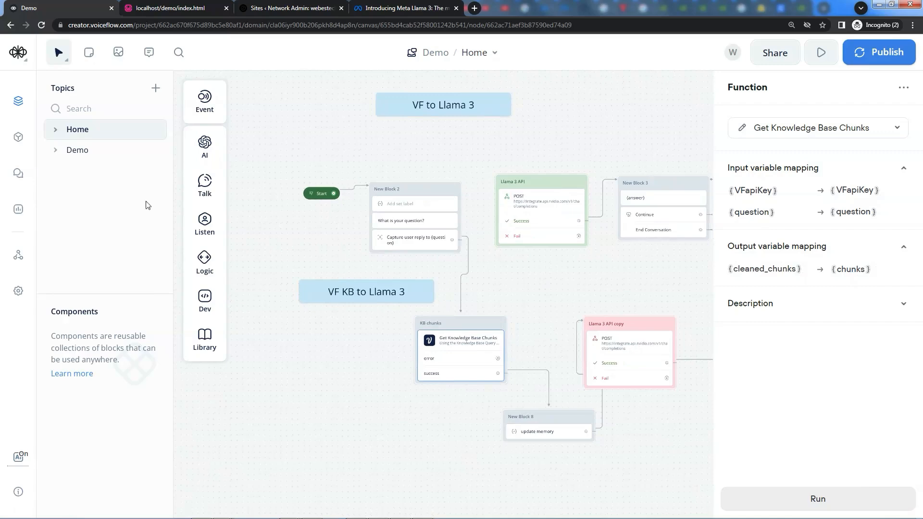
# - Open the agent's knowledge base and review the chunks of the personal-training-small-group-training data source
pyautogui.click(18, 138)
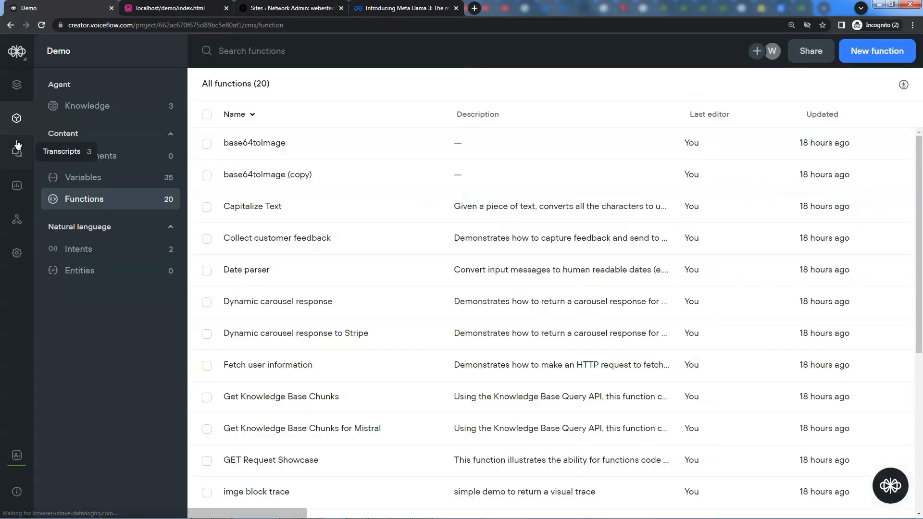
pyautogui.click(123, 112)
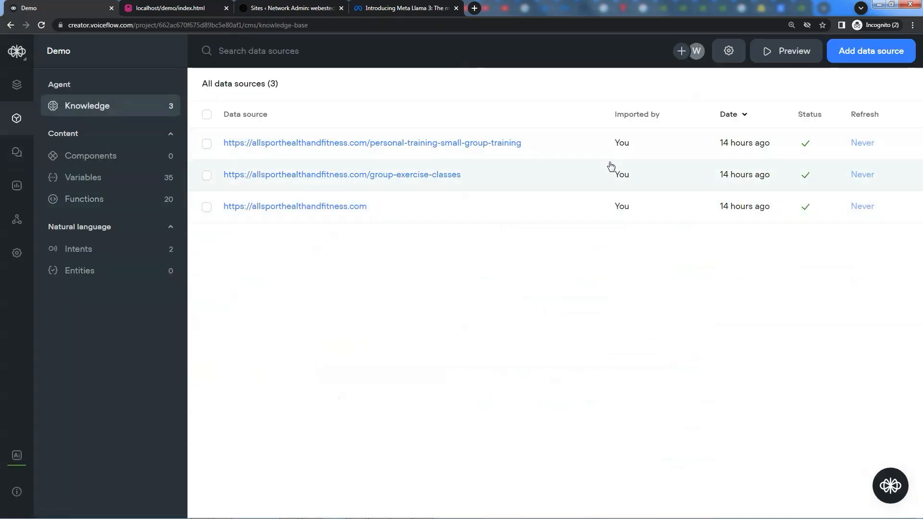
pyautogui.click(597, 144)
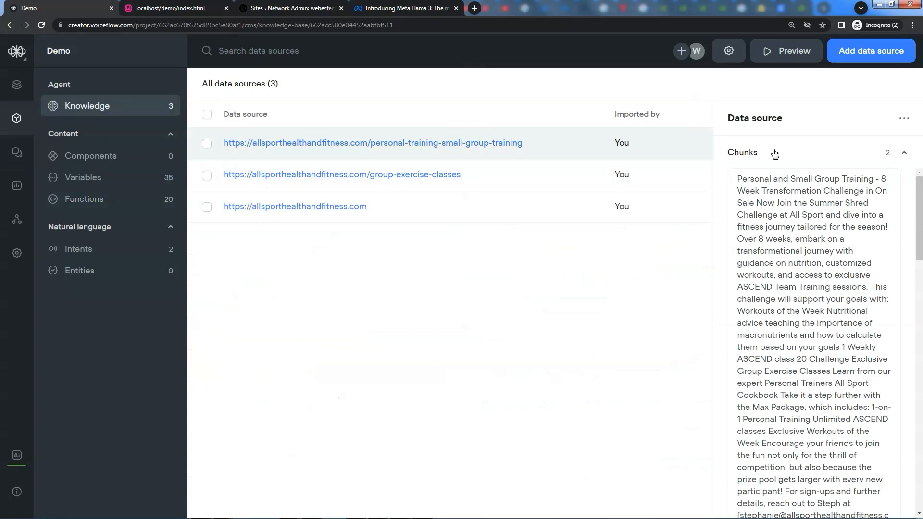
pyautogui.scroll(-15, 812, 336)
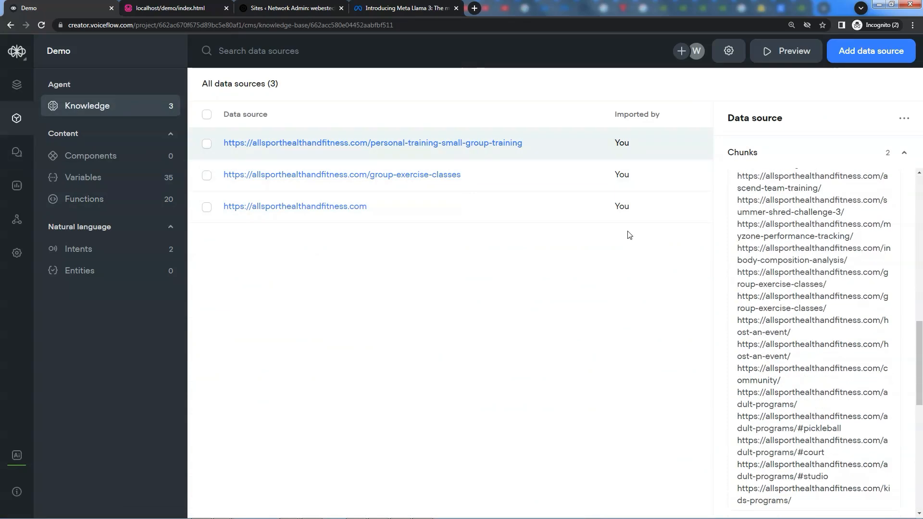
# - Review the chunks of the group-exercise-classes and allsporthealthandfitness.com home page data sources
pyautogui.click(548, 176)
pyautogui.scroll(-10, 840, 388)
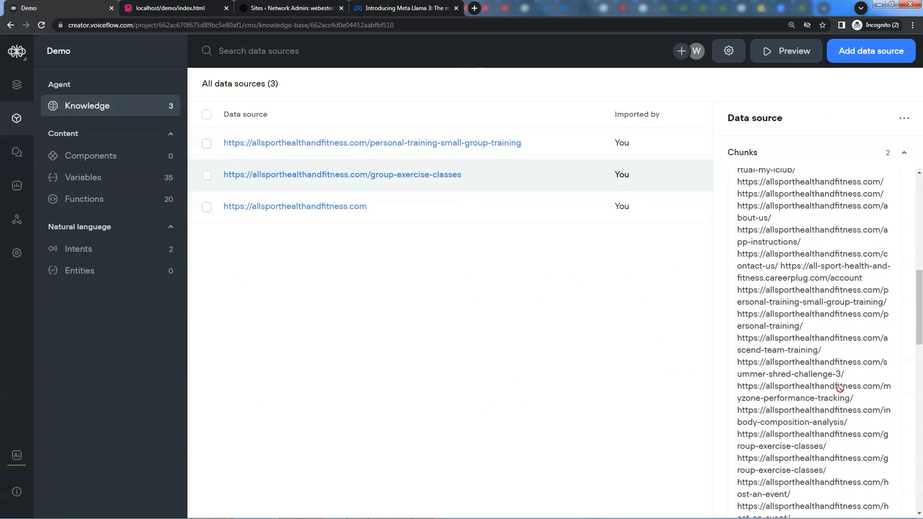
pyautogui.scroll(5, 839, 388)
pyautogui.click(553, 208)
pyautogui.scroll(-10, 851, 396)
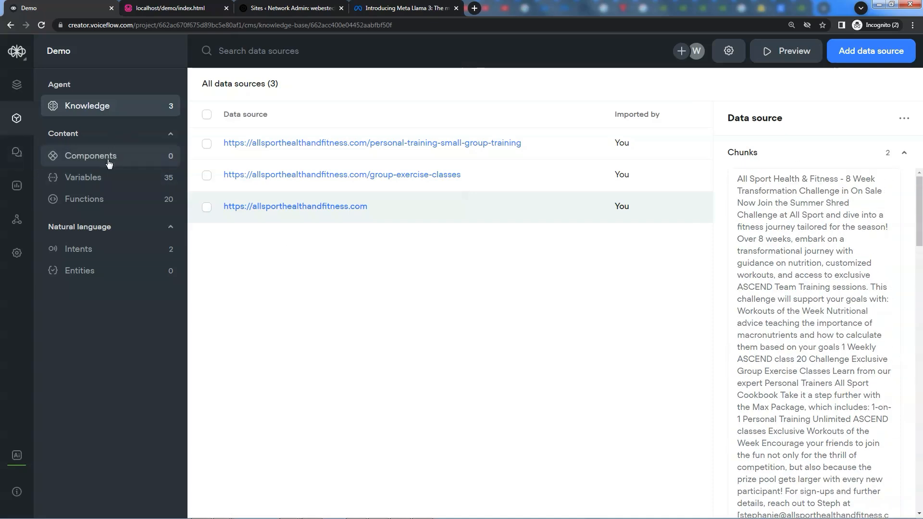
# - Return to the Home canvas, run the prototype from the Start block and ask "What classes do you offer?"
pyautogui.click(17, 85)
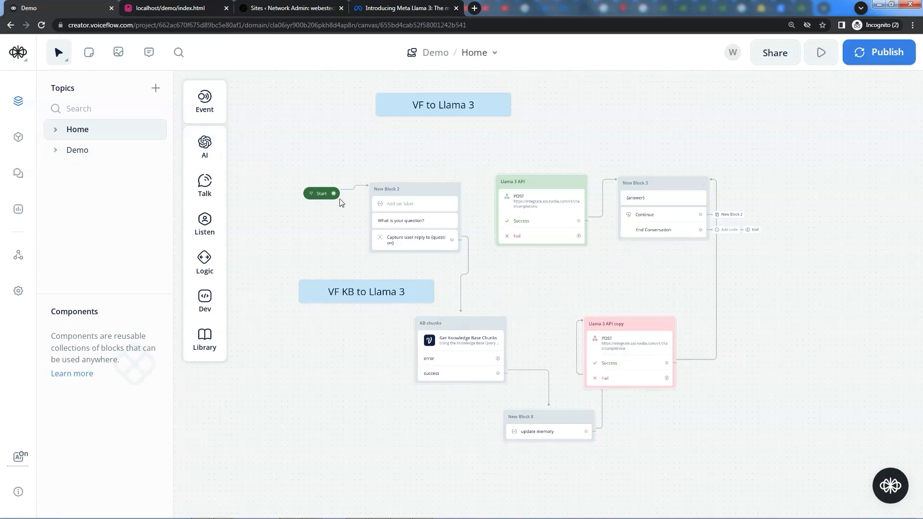
pyautogui.click(311, 195)
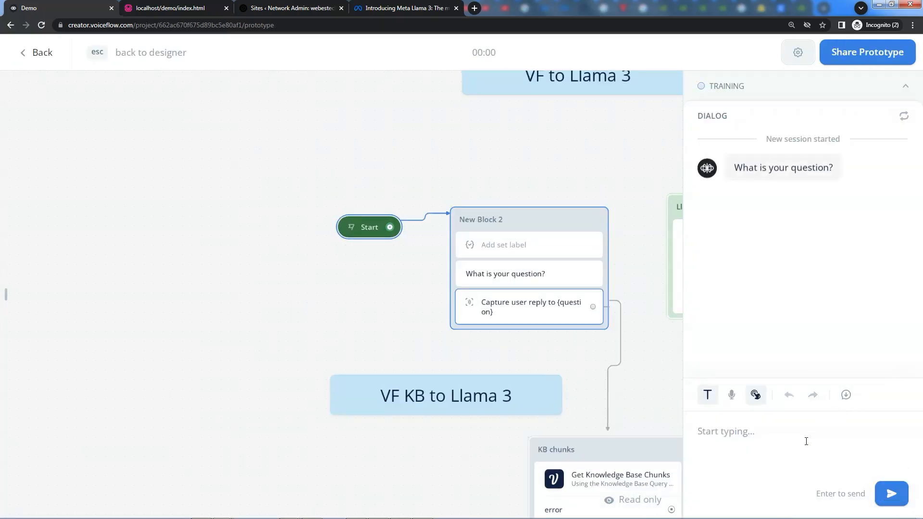
pyautogui.write('What classes do you offer?')
pyautogui.press('Return')
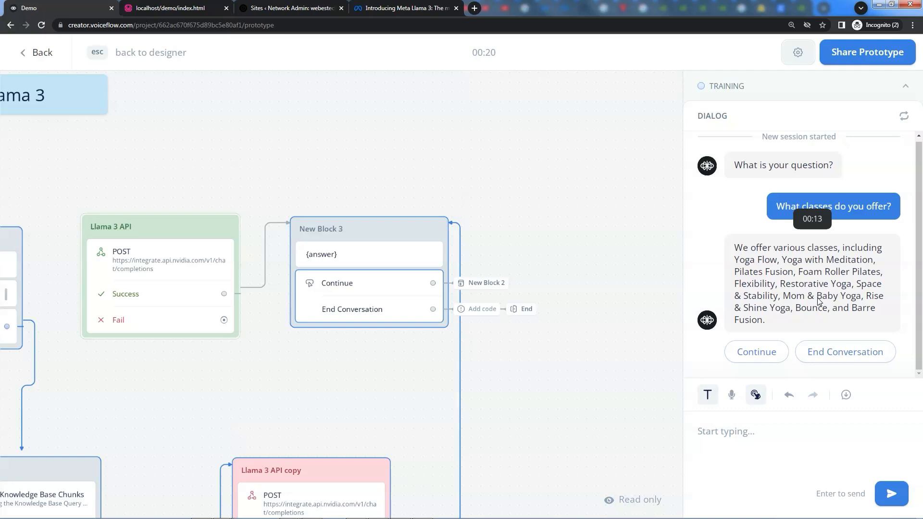
# - Continue the test conversation and ask "I have back pain. What classes should I avoid?"
pyautogui.click(756, 352)
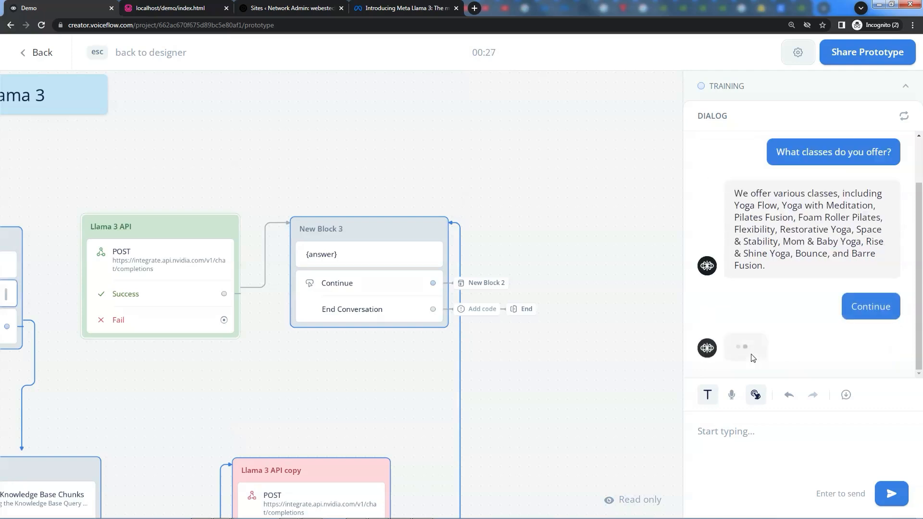
pyautogui.click(763, 419)
pyautogui.write('I have back pain')
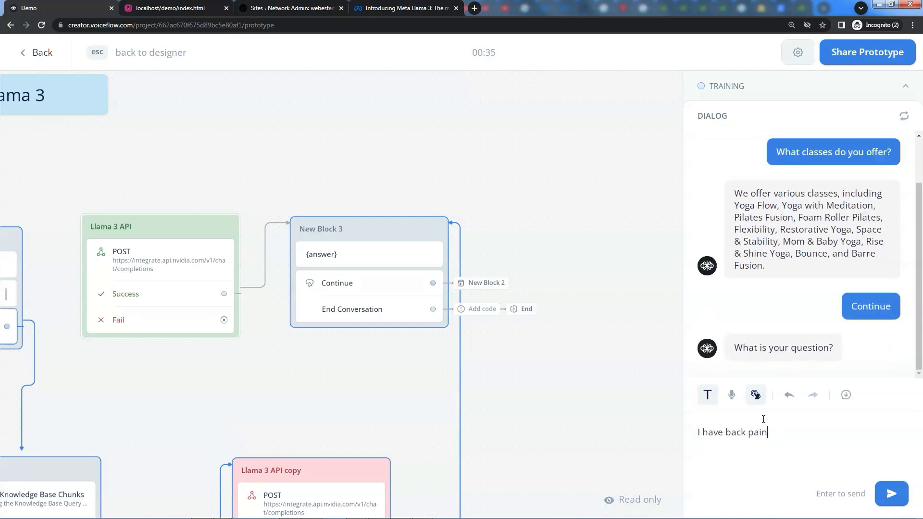
pyautogui.write('. What classes should I avoid?')
pyautogui.press('Return')
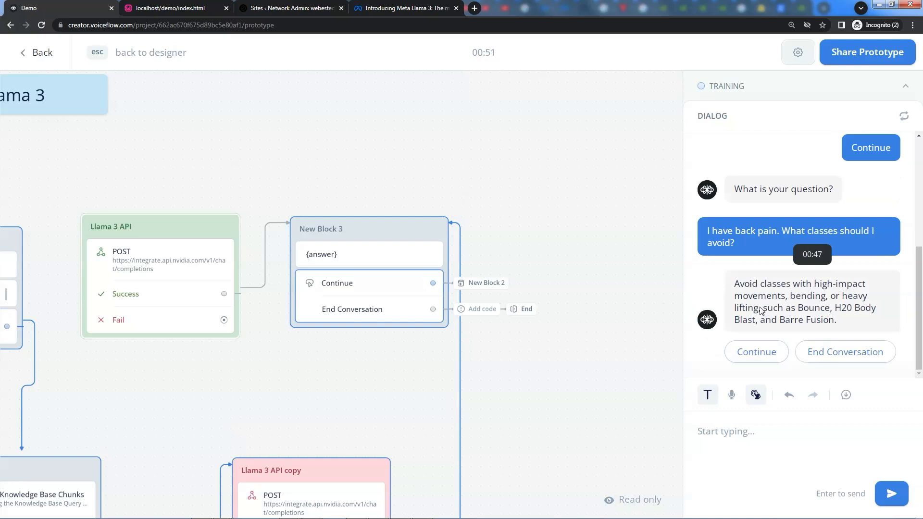
# - Continue the conversation with the follow-up question "Can I take Bounce class?" to test the assistant's memory
pyautogui.click(756, 352)
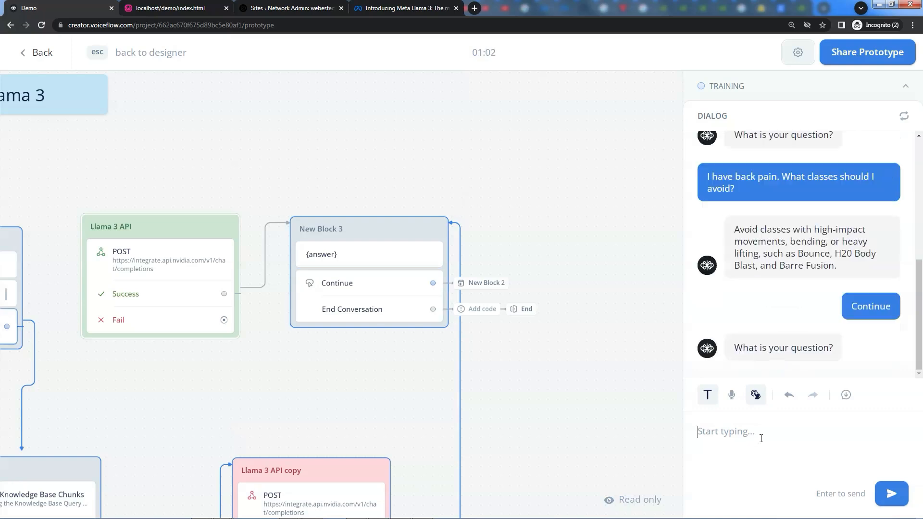
pyautogui.click(760, 425)
pyautogui.write('Can I take Bounce classs?')
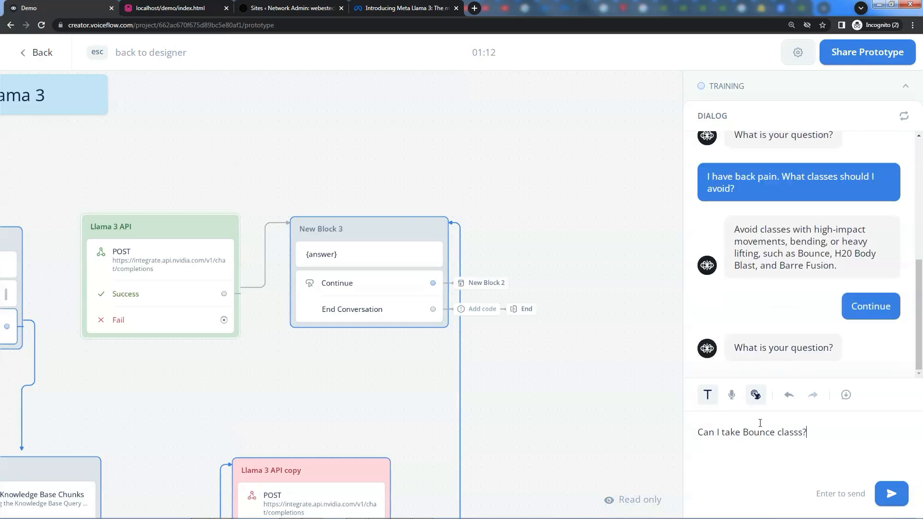
pyautogui.press('Return')
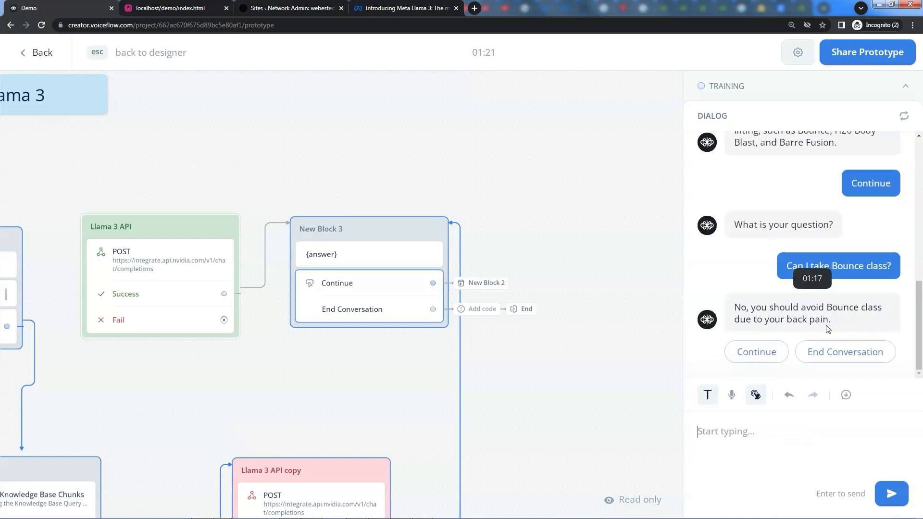
# - End the test conversation and go back to the designer canvas with the whole flow in view
pyautogui.click(848, 358)
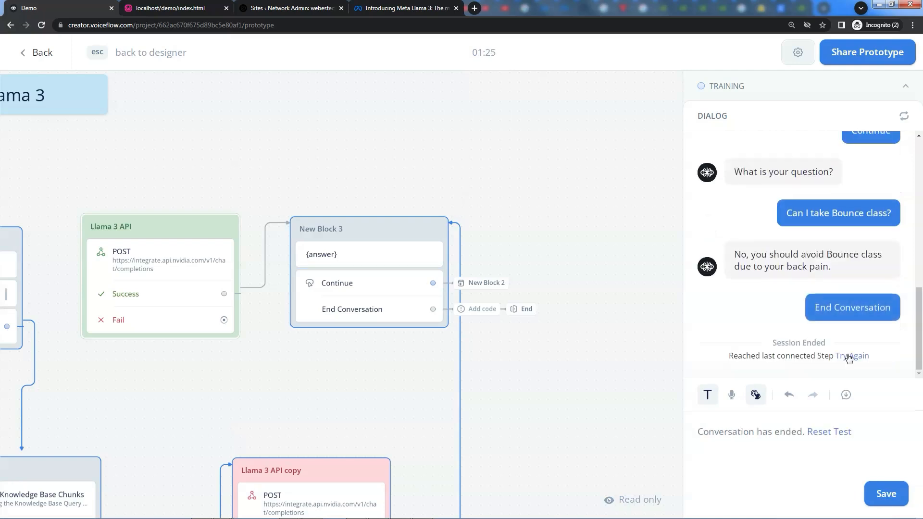
pyautogui.click(149, 54)
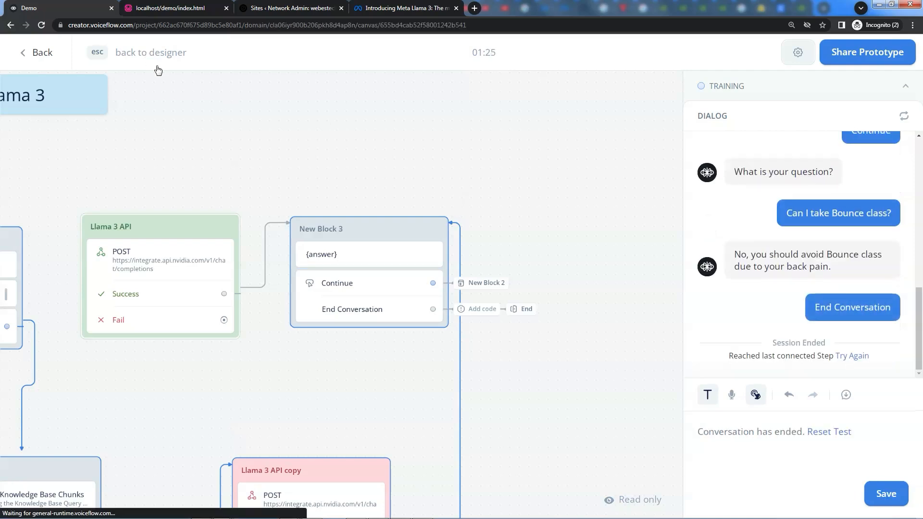
pyautogui.scroll(-5, 547, 343)
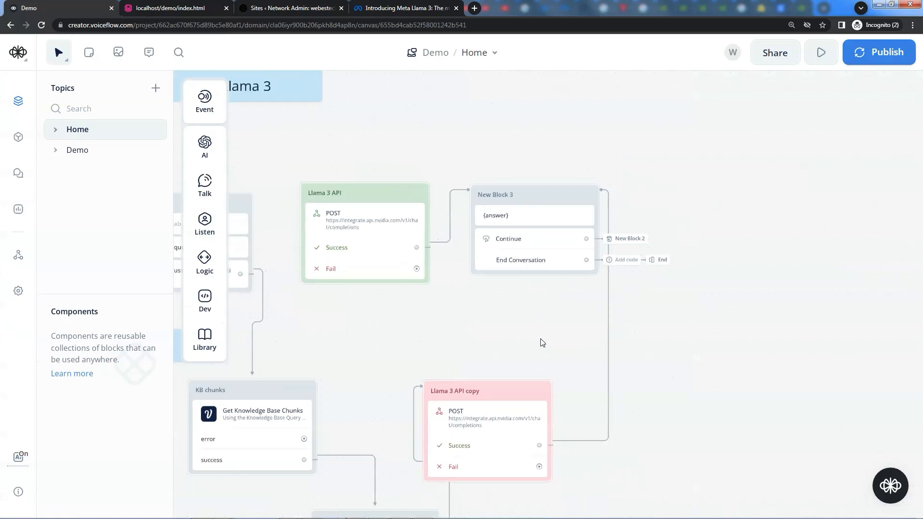
pyautogui.moveTo(493, 332); pyautogui.dragTo(596, 290)
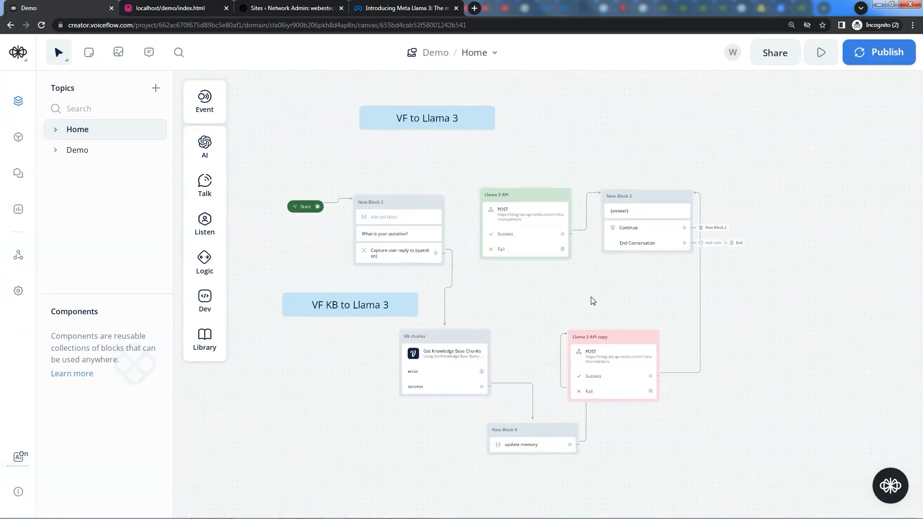